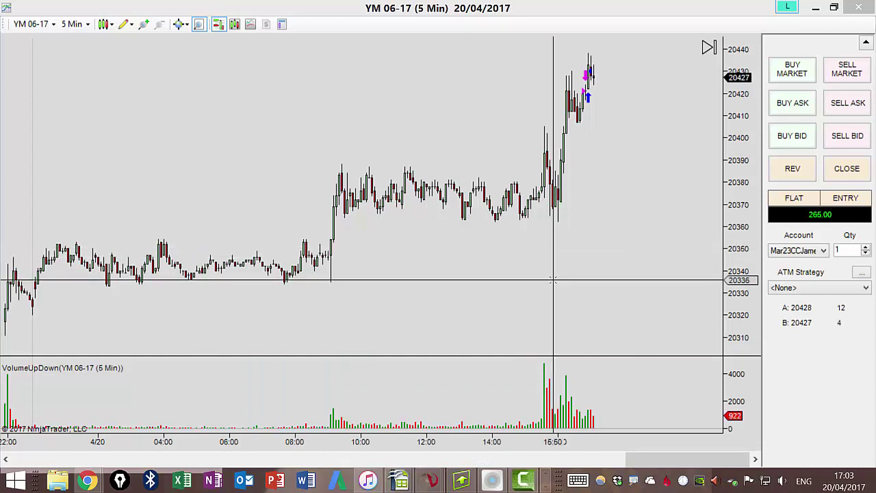
Step: Inspect the latest trade markers on the YM 06-17 5-minute chart up close, and return to the wider time range
{"action": "left_click_drag", "start_coordinate": [586, 441], "coordinate": [284, 441]}
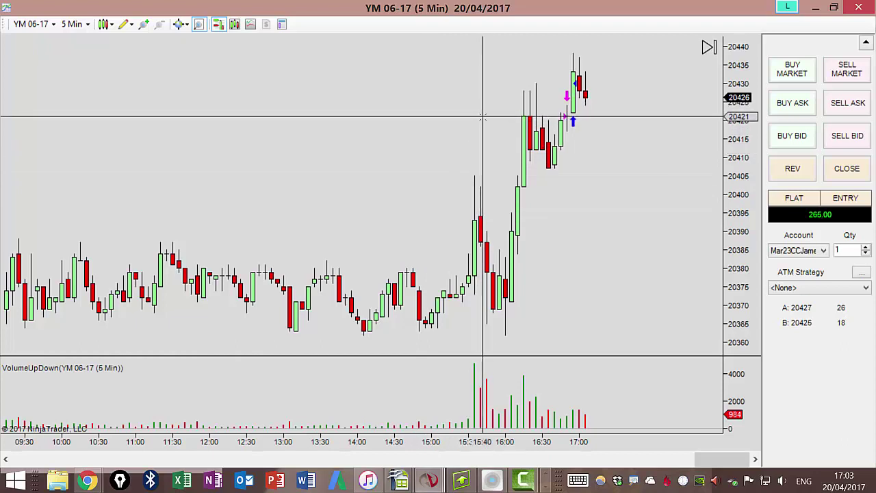
{"action": "middle_click", "coordinate": [487, 83]}
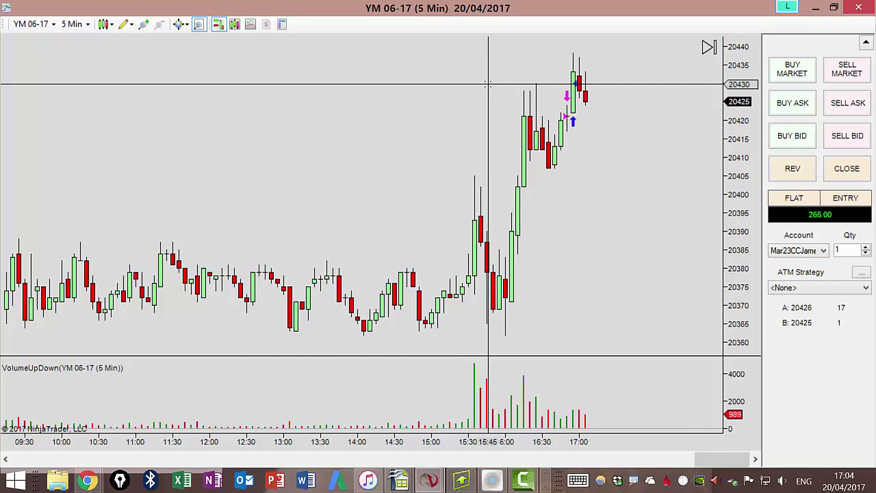
{"action": "left_click_drag", "start_coordinate": [453, 437], "coordinate": [537, 437]}
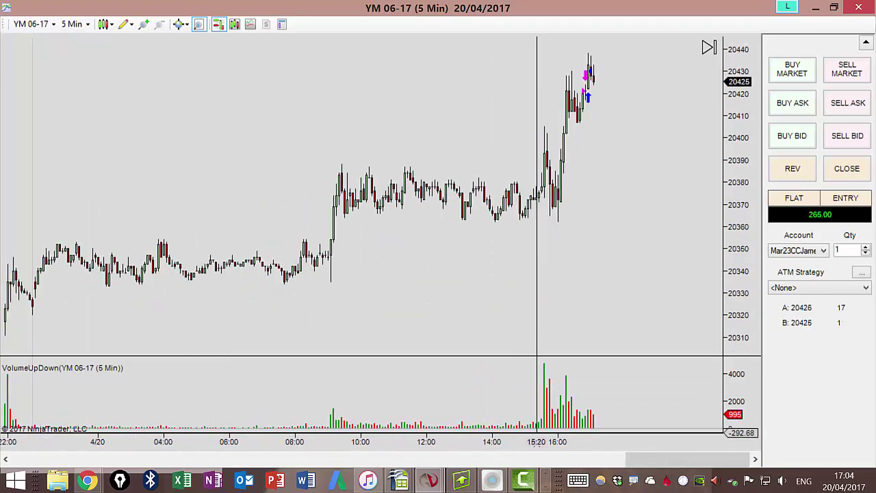
Step: Review the profit and loss per instrument in the Market Analyzer, move it off the chart, and re-examine the day's YM price action
{"action": "left_click_drag", "start_coordinate": [0, 301], "coordinate": [638, 138]}
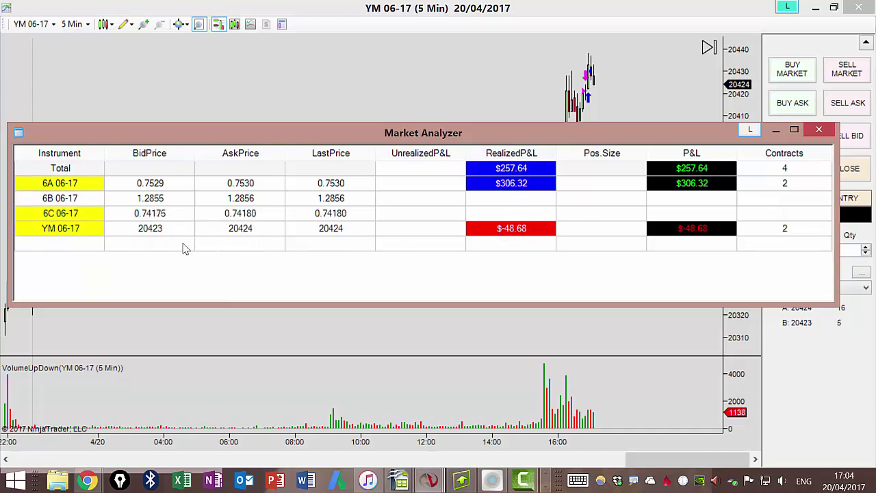
{"action": "left_click_drag", "start_coordinate": [480, 130], "coordinate": [0, 205]}
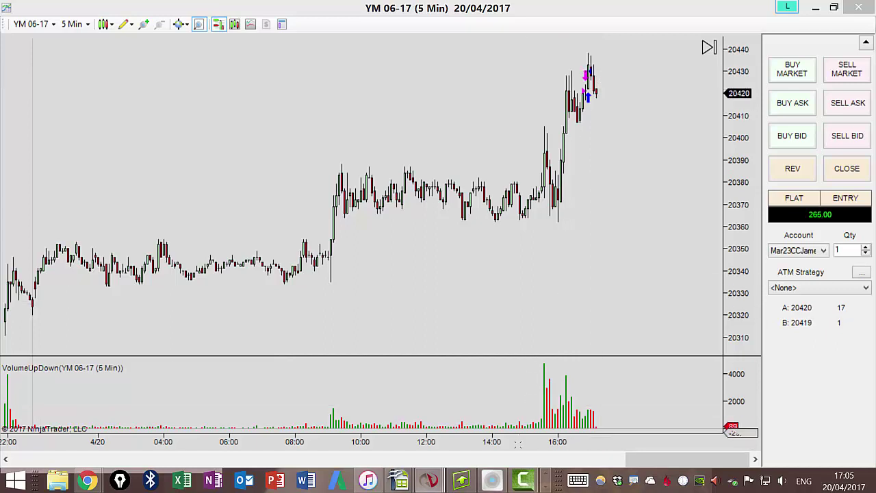
{"action": "left_click_drag", "start_coordinate": [390, 452], "coordinate": [489, 452]}
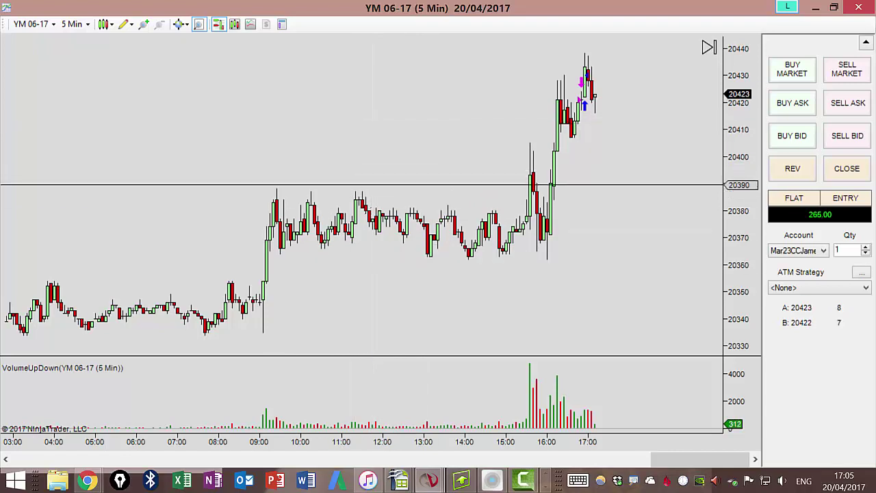
{"action": "scroll", "coordinate": [338, 432], "scroll_direction": "down", "scroll_amount": 2}
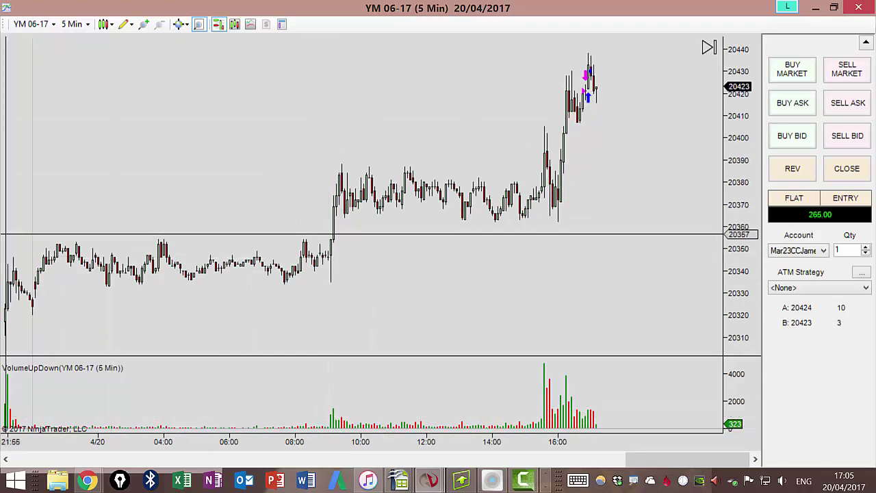
Step: Bring up two YM 06-17 Time & Sales windows, match their heights, and place them side by side over the chart's earlier bars
{"action": "key", "text": "ctrl+t"}
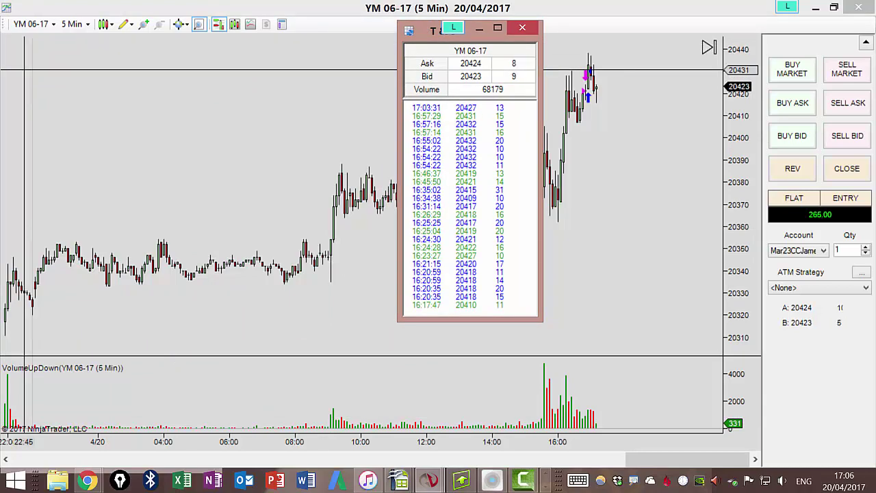
{"action": "key", "text": "ctrl+t"}
{"action": "left_click_drag", "start_coordinate": [82, 69], "coordinate": [205, 39]}
{"action": "left_click_drag", "start_coordinate": [431, 33], "coordinate": [320, 42]}
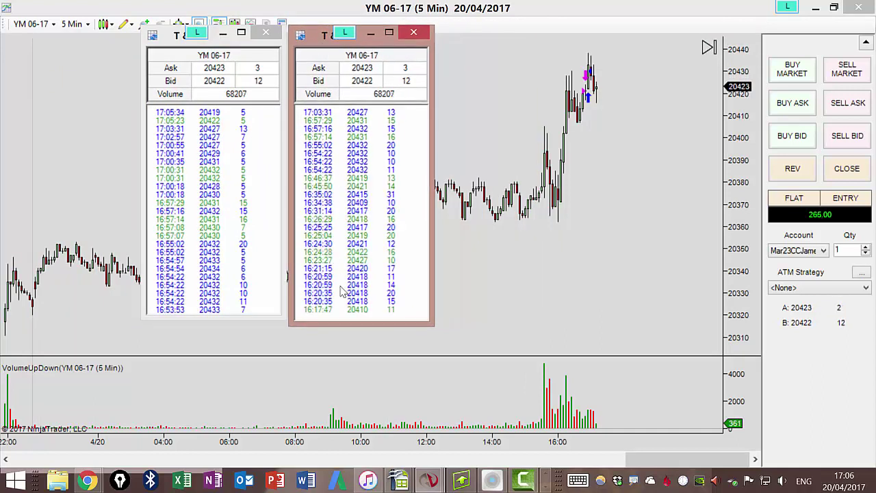
{"action": "mouse_move", "coordinate": [335, 324]}
{"action": "left_mouse_down"}
{"action": "mouse_move", "coordinate": [337, 334]}
{"action": "mouse_move", "coordinate": [336, 328]}
{"action": "left_mouse_up"}
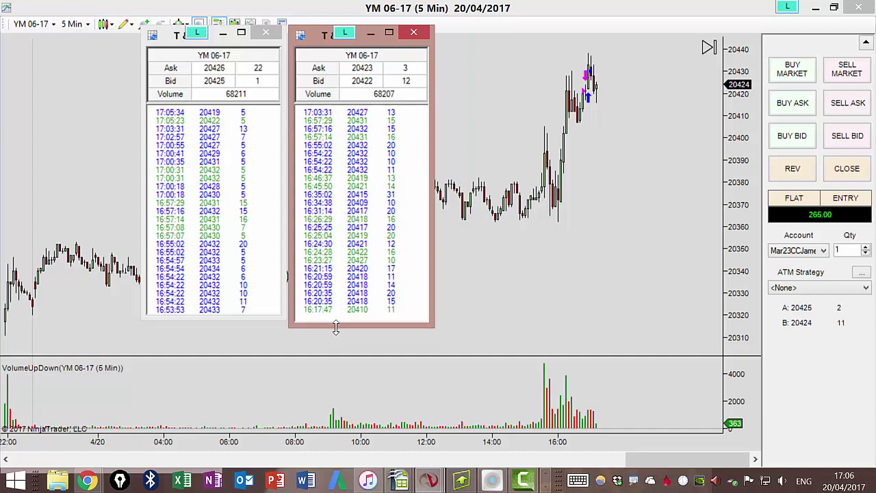
{"action": "left_click_drag", "start_coordinate": [211, 316], "coordinate": [212, 330]}
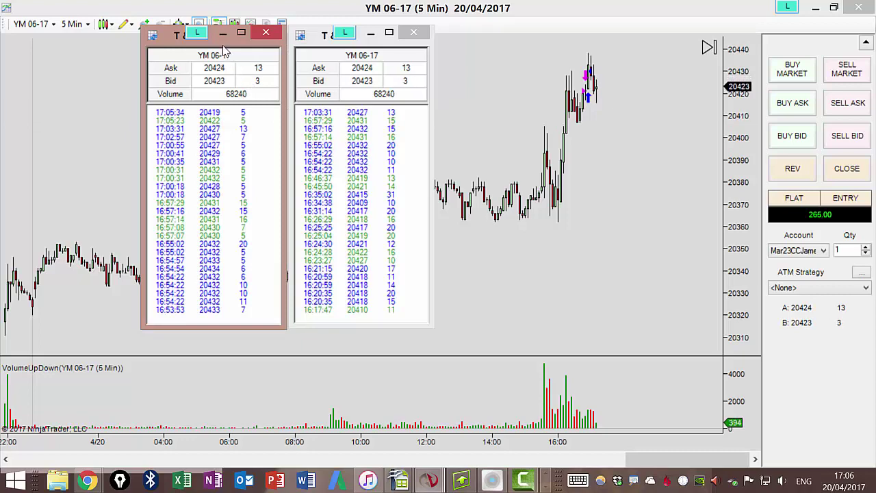
{"action": "left_click_drag", "start_coordinate": [219, 40], "coordinate": [96, 54]}
{"action": "left_click_drag", "start_coordinate": [327, 39], "coordinate": [199, 51]}
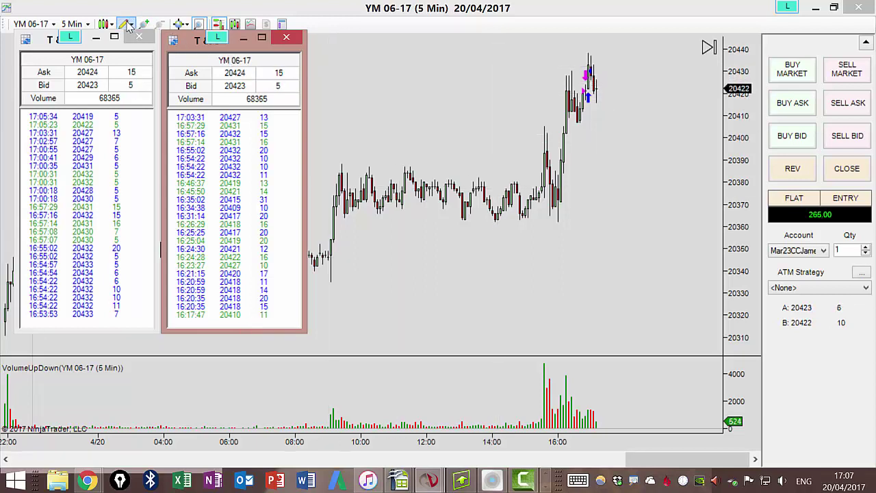
Step: Annotate the 20420 level freehand in orange, underlining it on the price axis and drawing an arrow away from the price bars
{"action": "left_click", "coordinate": [83, 18]}
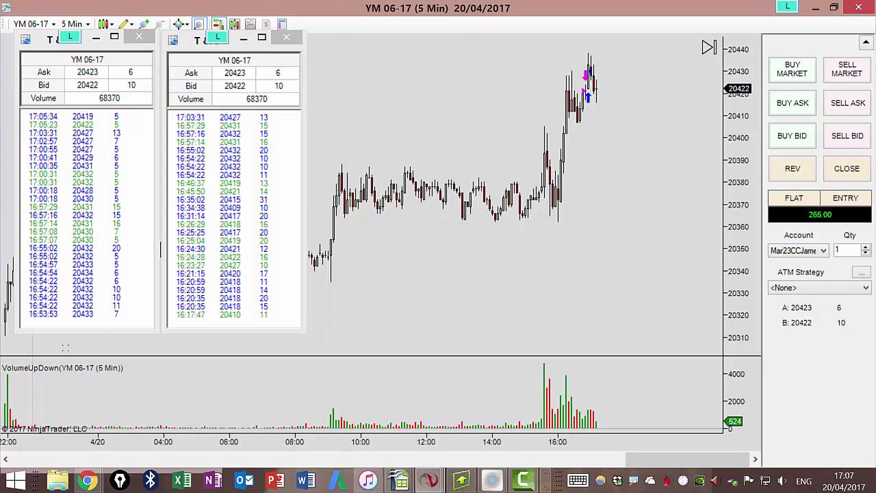
{"action": "key", "text": "F10"}
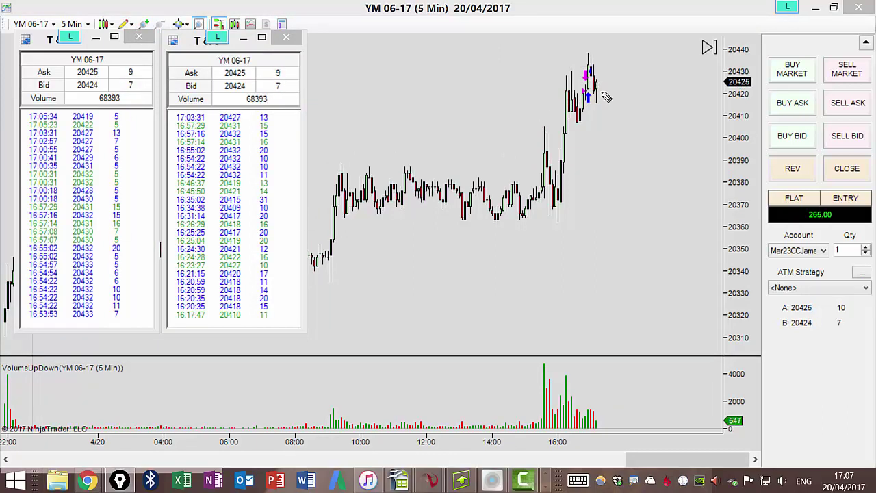
{"action": "left_click", "coordinate": [746, 100]}
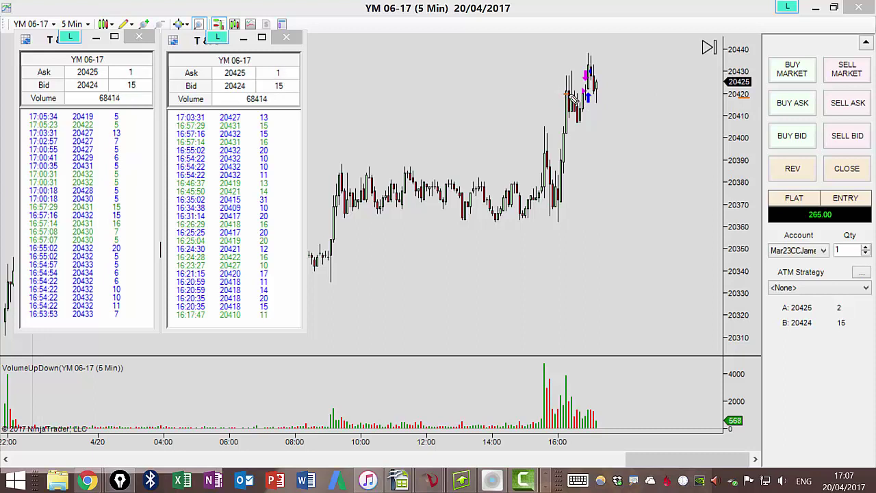
{"action": "left_click", "coordinate": [566, 94]}
{"action": "left_click", "coordinate": [508, 97]}
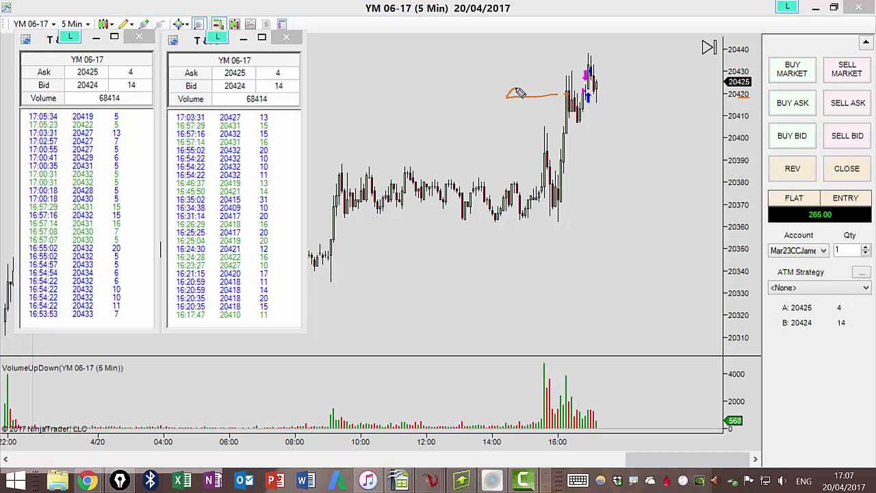
{"action": "mouse_move", "coordinate": [460, 94]}
{"action": "left_mouse_down"}
{"action": "mouse_move", "coordinate": [463, 104]}
{"action": "mouse_move", "coordinate": [457, 89]}
{"action": "left_mouse_up"}
{"action": "mouse_move", "coordinate": [470, 86]}
{"action": "left_mouse_down"}
{"action": "mouse_move", "coordinate": [480, 90]}
{"action": "mouse_move", "coordinate": [483, 120]}
{"action": "left_mouse_up"}
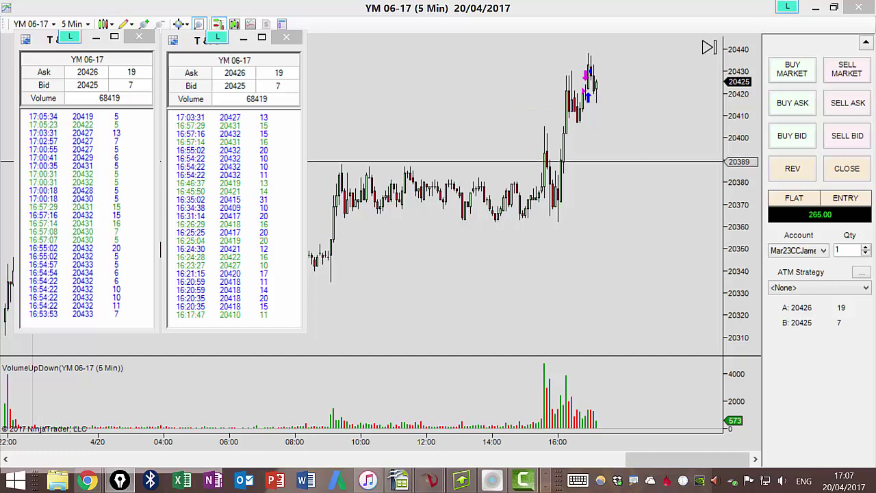
Step: Show the YM 06-17 30-minute chart beside the Time & Sales windows, examine price against its Fibonacci levels, and minimize the chart
{"action": "key", "text": "alt+Tab"}
{"action": "left_click_drag", "start_coordinate": [326, 33], "coordinate": [411, 26]}
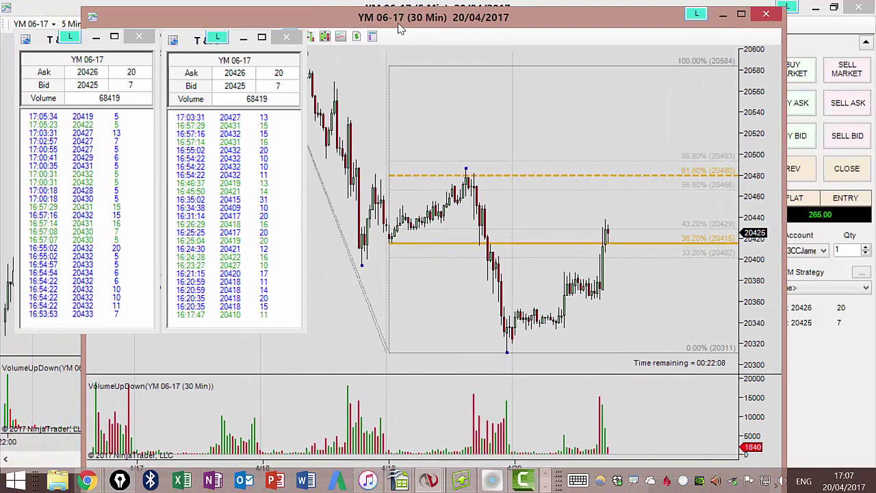
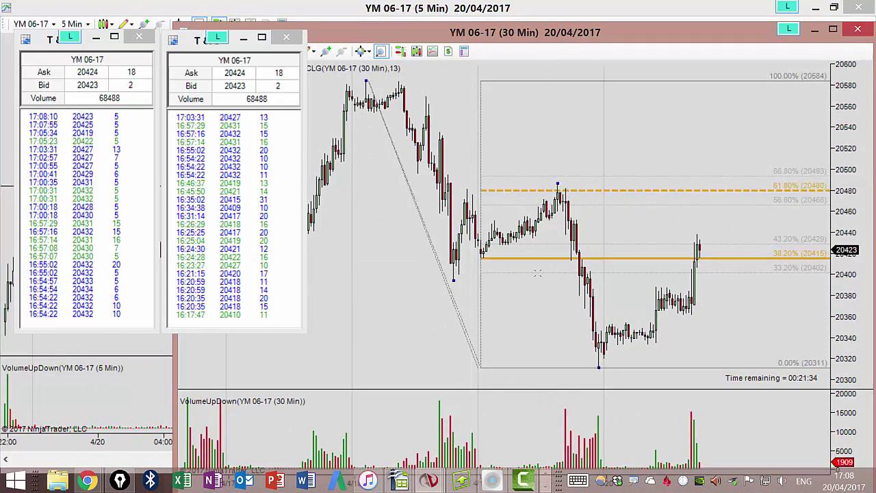
{"action": "scroll", "coordinate": [427, 235], "scroll_direction": "up", "scroll_amount": 3}
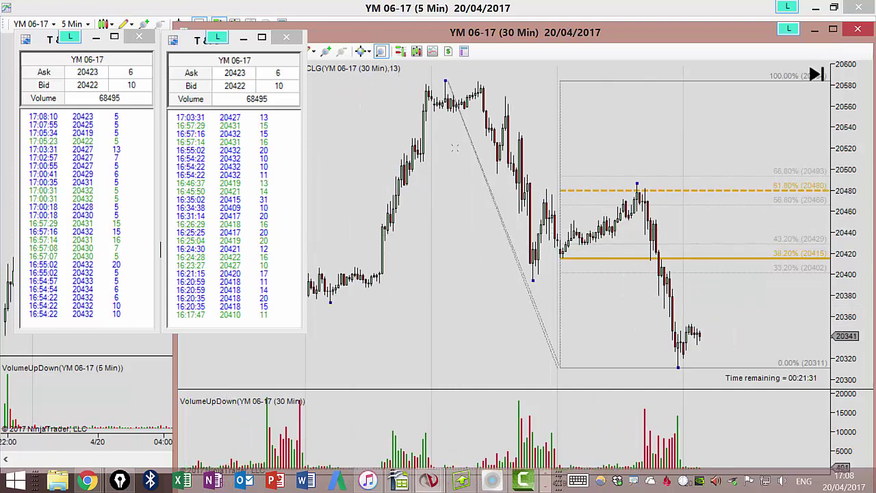
{"action": "scroll", "coordinate": [405, 236], "scroll_direction": "down", "scroll_amount": 3}
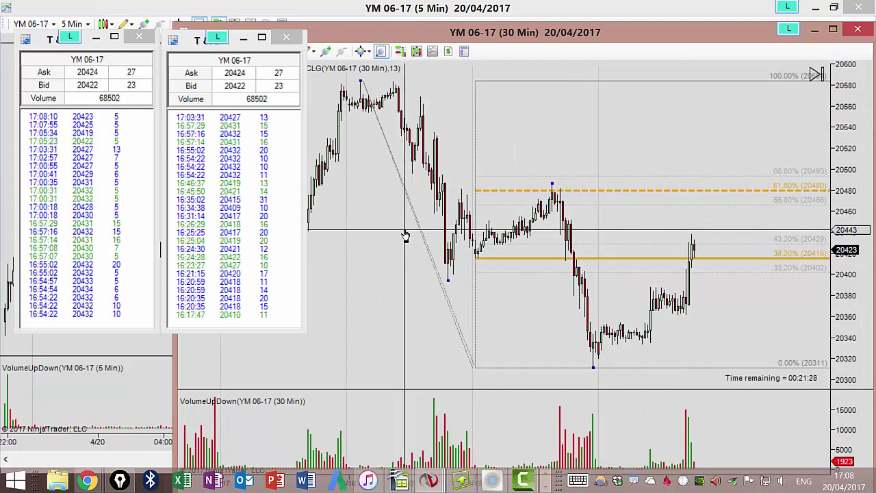
{"action": "scroll", "coordinate": [410, 235], "scroll_direction": "up", "scroll_amount": 1}
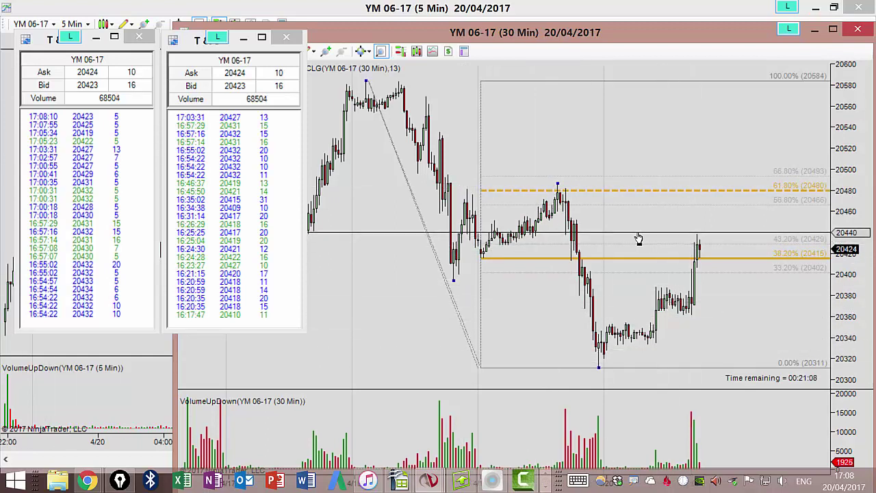
{"action": "scroll", "coordinate": [657, 243], "scroll_direction": "down", "scroll_amount": 2}
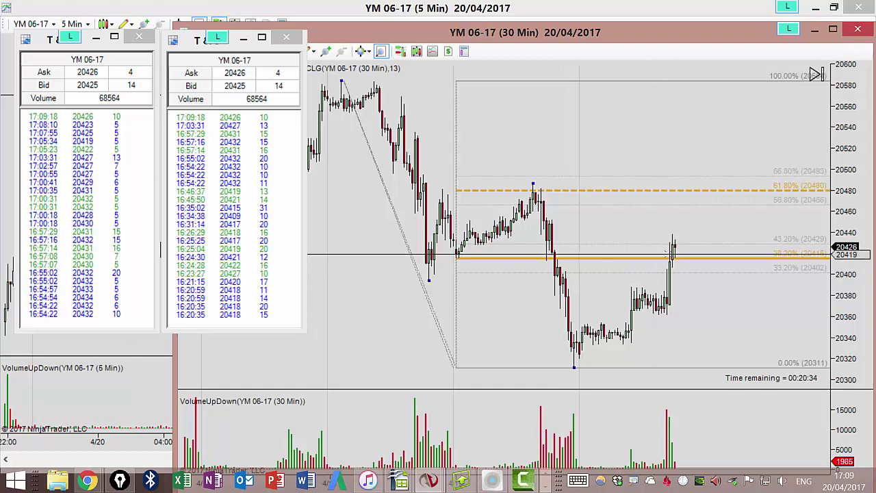
{"action": "left_click", "coordinate": [815, 29]}
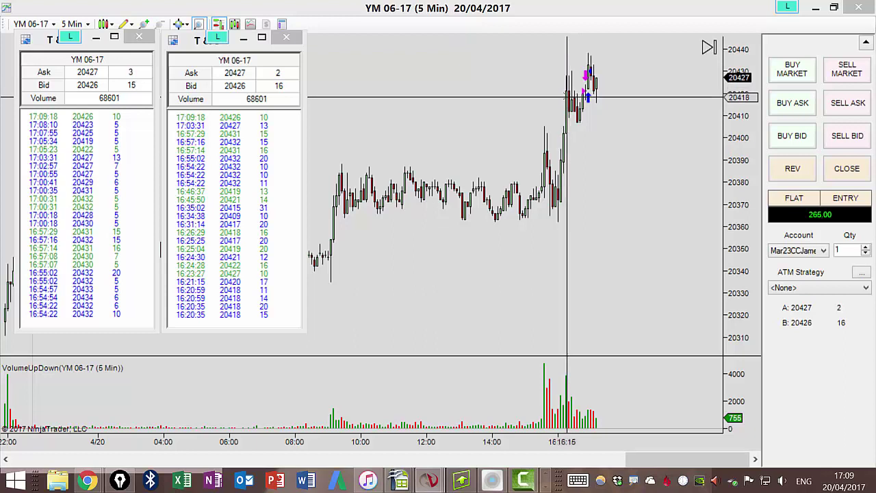
{"action": "middle_click", "coordinate": [564, 95]}
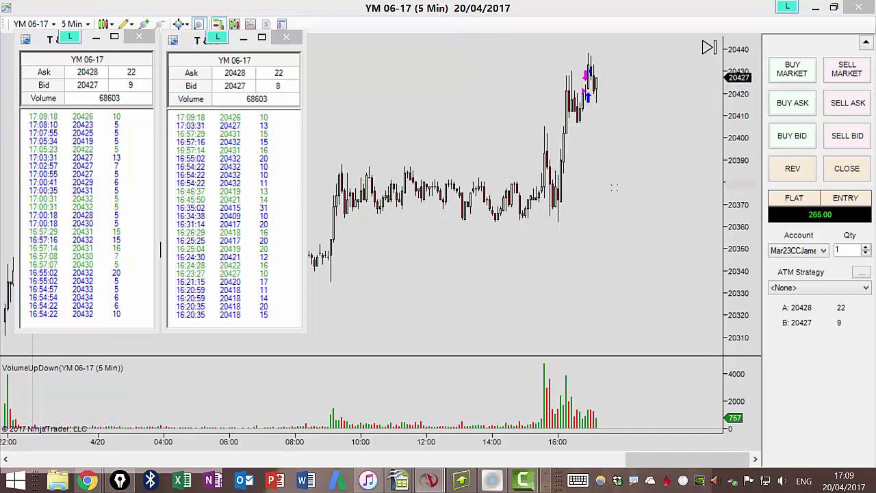
{"action": "left_click_drag", "start_coordinate": [582, 135], "coordinate": [619, 189]}
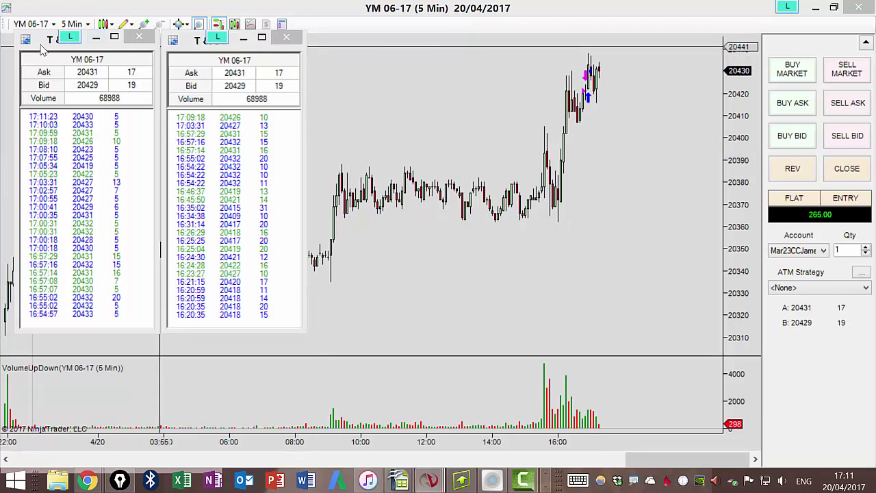
Step: Close both Time & Sales windows and switch the 5-minute chart to the 6A 06-17 instrument
{"action": "key", "text": "alt+F4"}
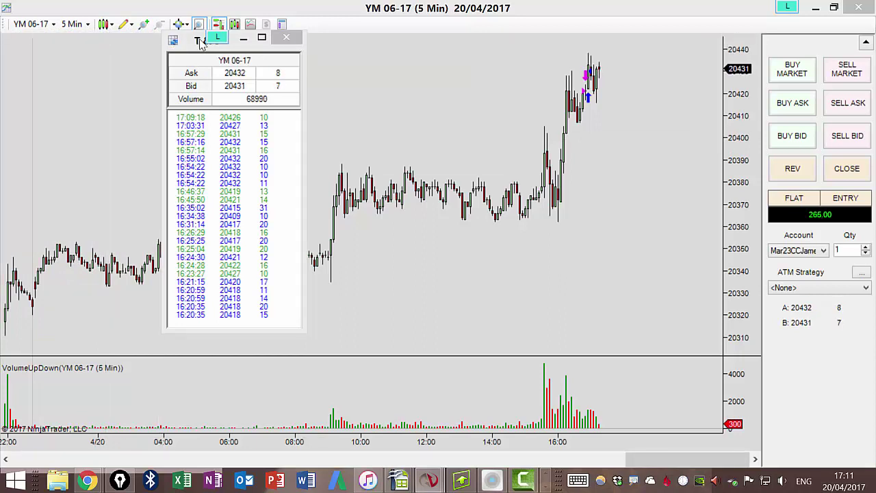
{"action": "key", "text": "alt+F4"}
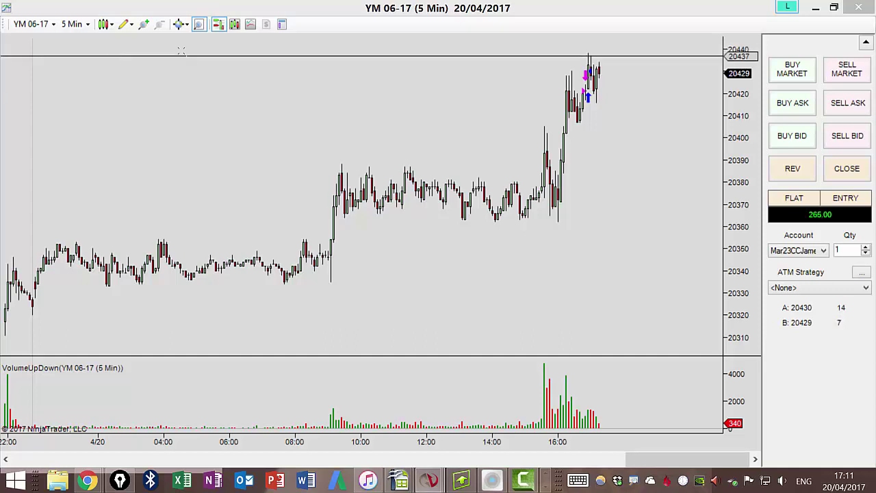
{"action": "left_click", "coordinate": [41, 24]}
{"action": "left_click", "coordinate": [51, 41]}
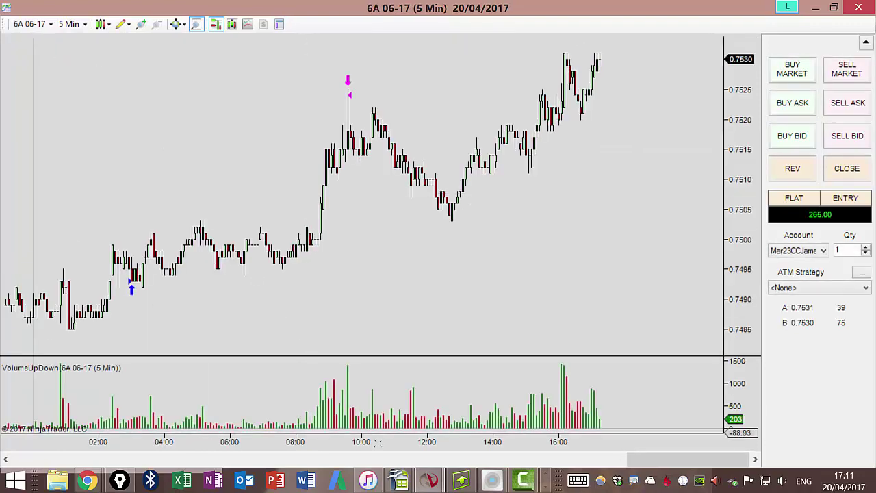
Step: Examine the buy and sell markers on the 6A 06-17 5-minute chart within the price action since 18 April
{"action": "left_click_drag", "start_coordinate": [312, 441], "coordinate": [401, 441]}
{"action": "scroll", "coordinate": [377, 315], "scroll_direction": "up", "scroll_amount": 2}
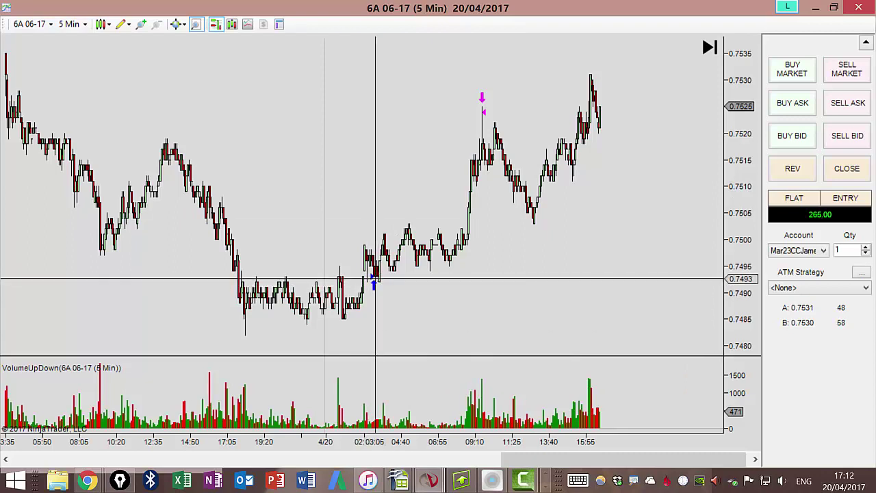
{"action": "scroll", "coordinate": [380, 408], "scroll_direction": "down", "scroll_amount": 3}
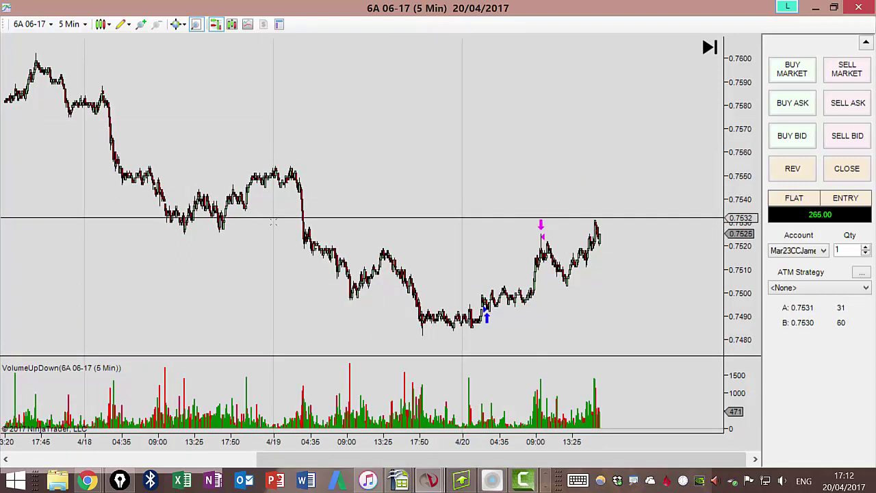
Step: View the 6A 06-17 30-minute chart maximized, examine its Fibonacci levels against price history back to March, and minimize it
{"action": "key", "text": "alt+Tab"}
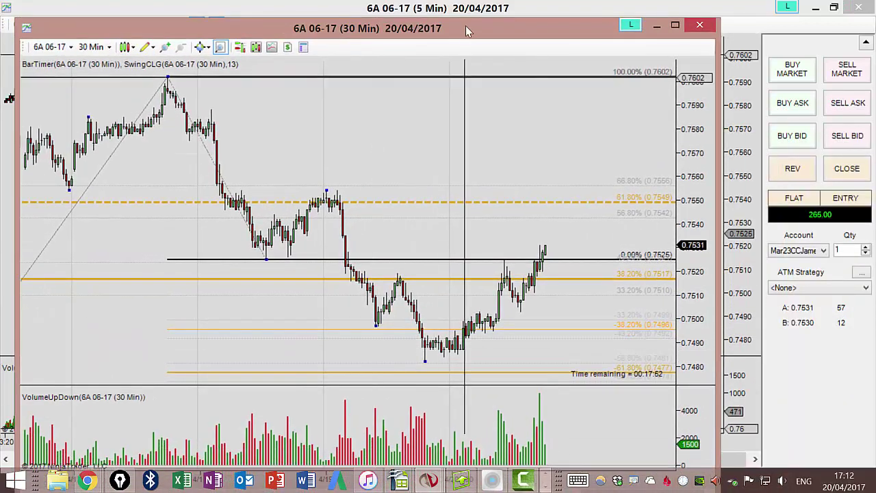
{"action": "key", "text": "super+Up"}
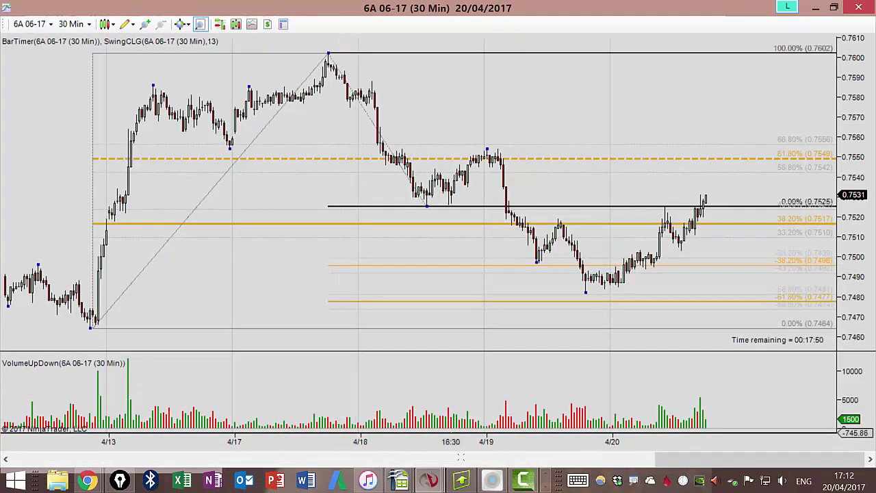
{"action": "scroll", "coordinate": [355, 321], "scroll_direction": "down", "scroll_amount": 5}
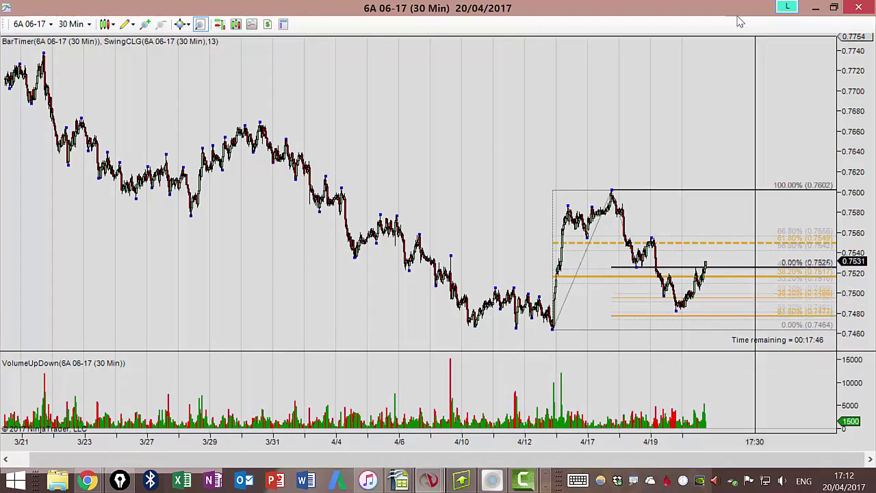
{"action": "key", "text": "super+Down"}
{"action": "key", "text": "super+Down"}
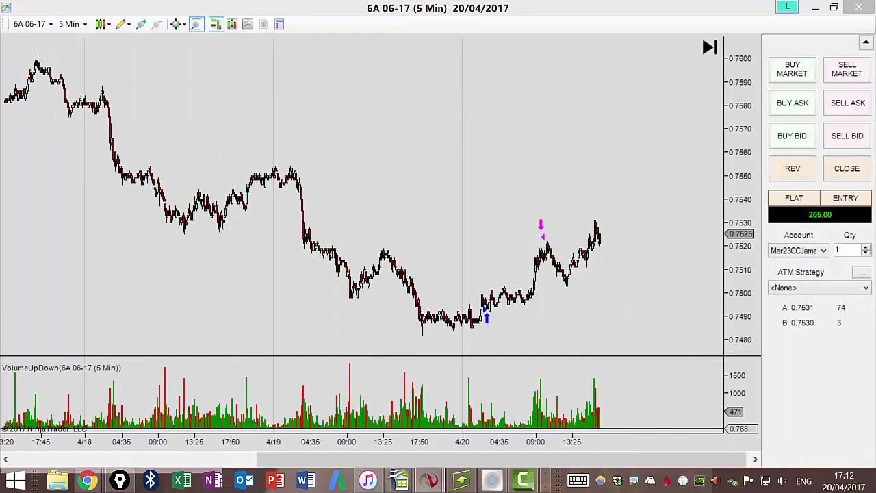
Step: Examine the 20 April buy entry on the 6A 06-17 5-minute chart, marking the preceding price spike and the following range freehand
{"action": "scroll", "coordinate": [311, 448], "scroll_direction": "up", "scroll_amount": 3}
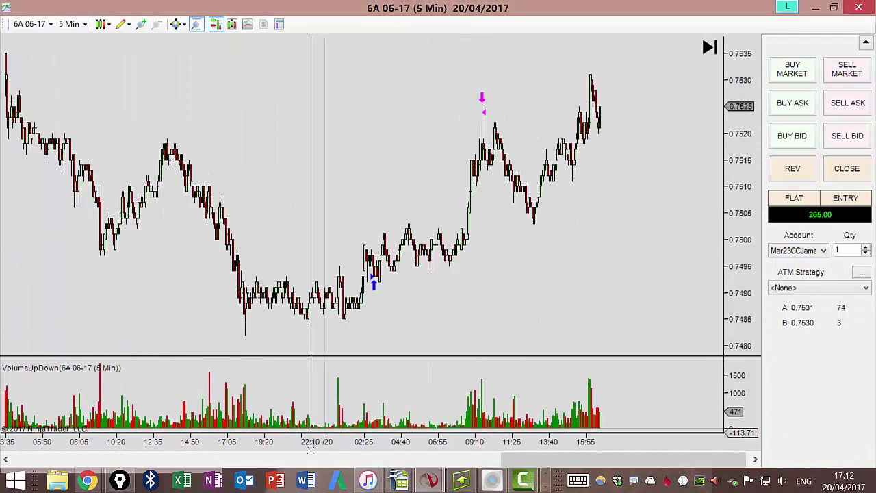
{"action": "scroll", "coordinate": [445, 198], "scroll_direction": "up", "scroll_amount": 5}
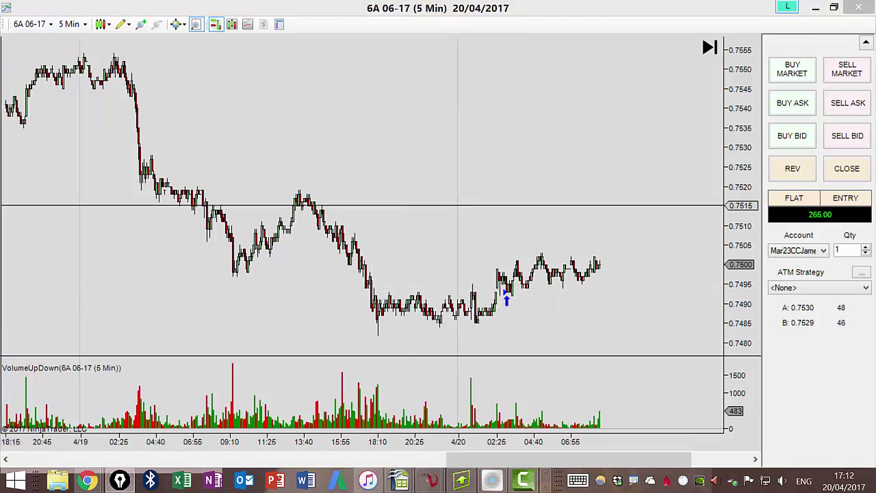
{"action": "left_click_drag", "start_coordinate": [466, 297], "coordinate": [469, 275]}
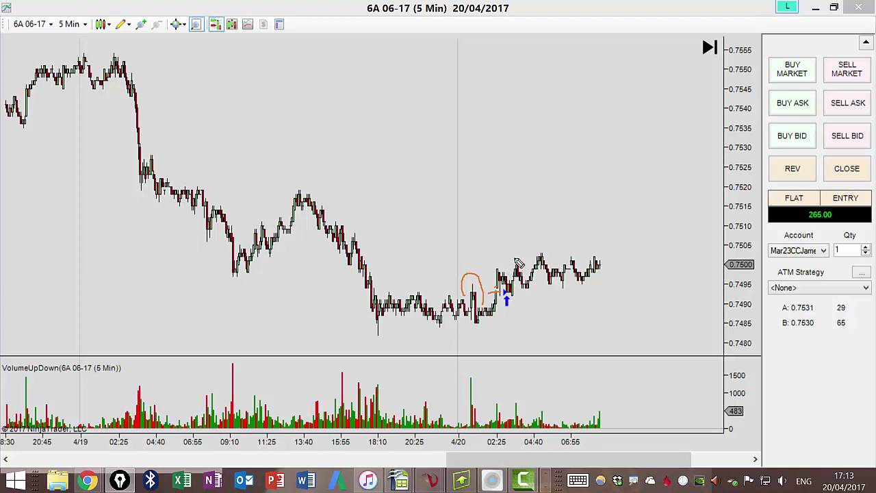
{"action": "left_click_drag", "start_coordinate": [516, 264], "coordinate": [598, 258]}
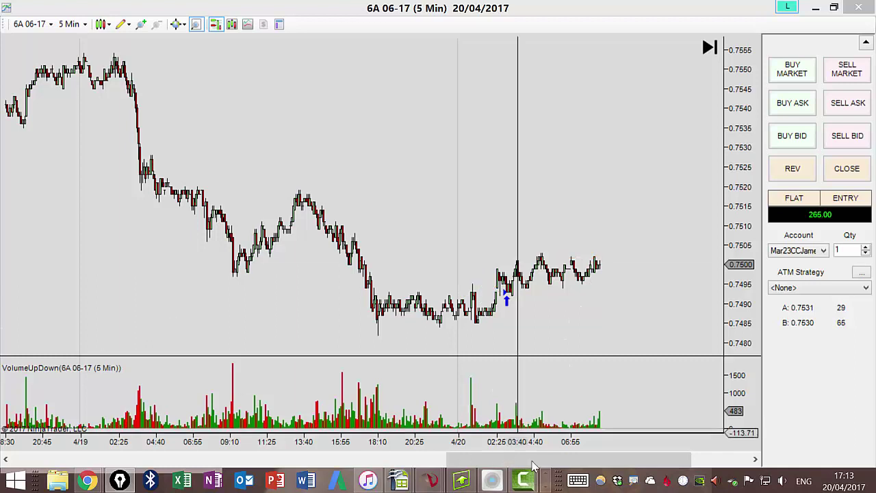
Step: Examine the 20 April sell exit and the price action up to the latest bar, in context with price since 18 April
{"action": "left_click_drag", "start_coordinate": [546, 460], "coordinate": [586, 460]}
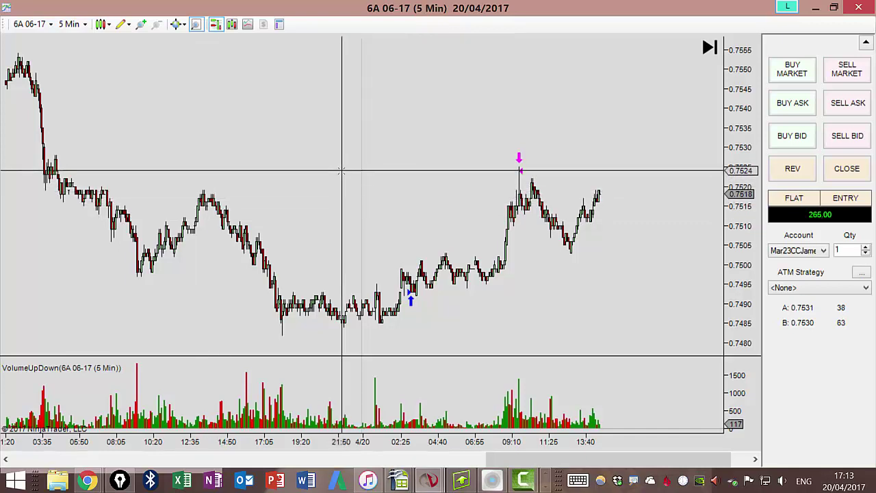
{"action": "scroll", "coordinate": [501, 319], "scroll_direction": "down", "scroll_amount": 5}
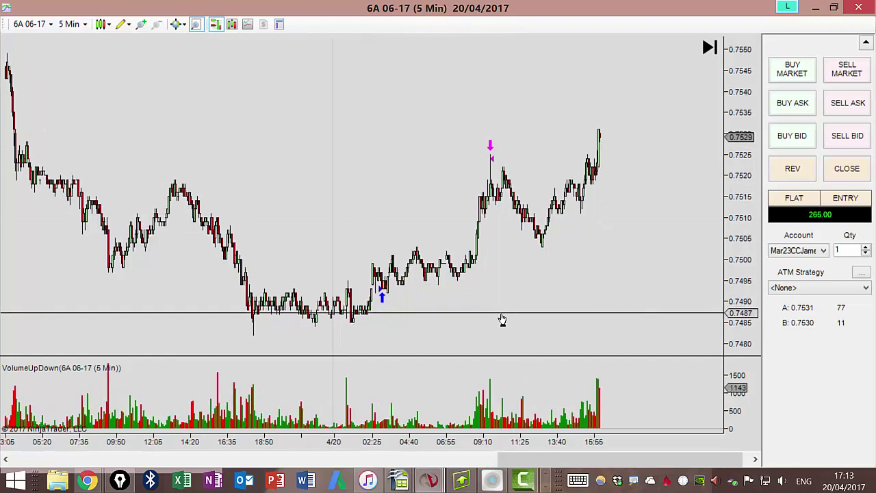
{"action": "left_click_drag", "start_coordinate": [500, 320], "coordinate": [470, 322]}
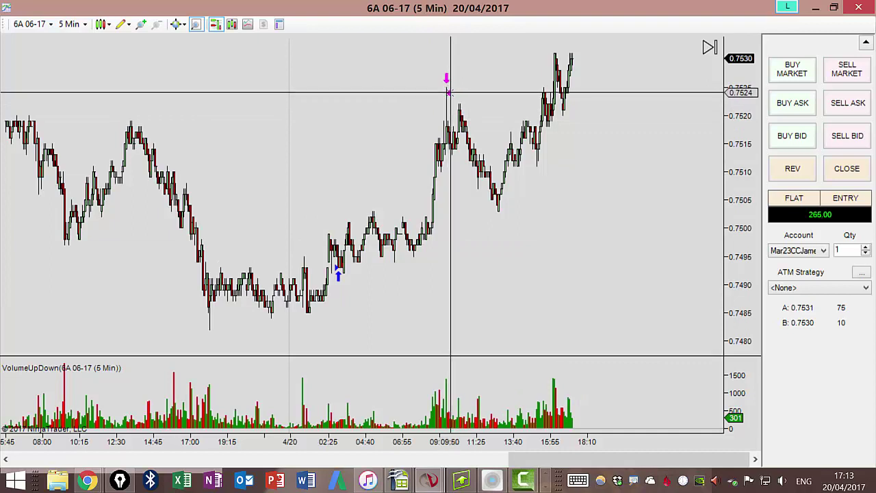
{"action": "middle_click", "coordinate": [449, 92]}
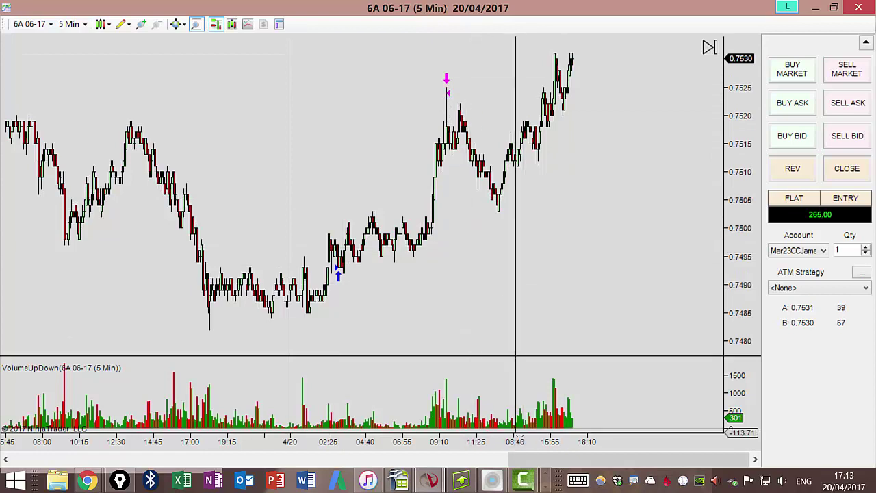
{"action": "left_click_drag", "start_coordinate": [514, 438], "coordinate": [545, 438]}
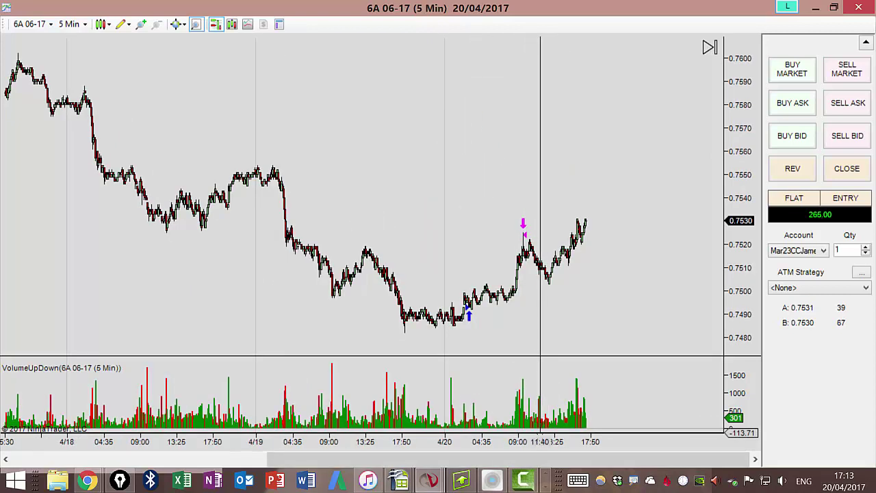